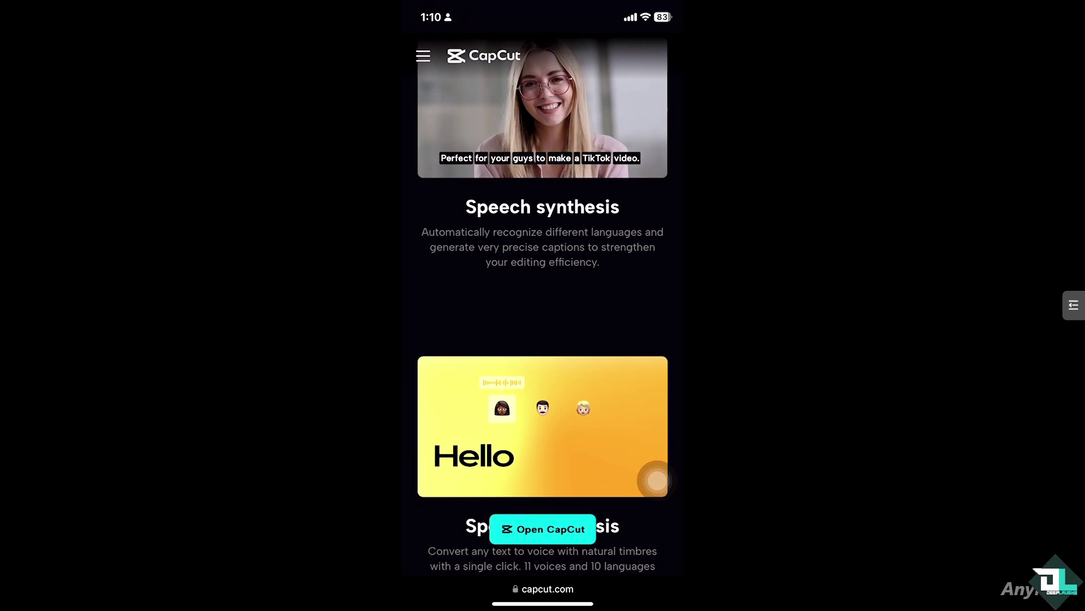
# Launch the CapCut app from the capcut.com page
pyautogui.click(542, 529)
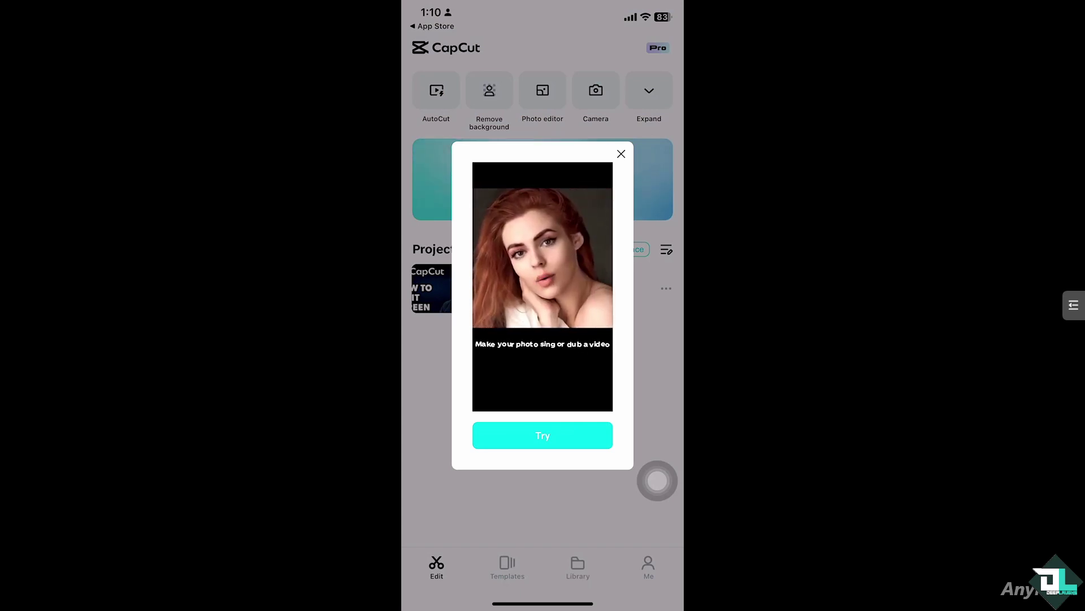
# Dismiss the lipsync promo popup and open the 'How to Split Screen' project
pyautogui.click(621, 154)
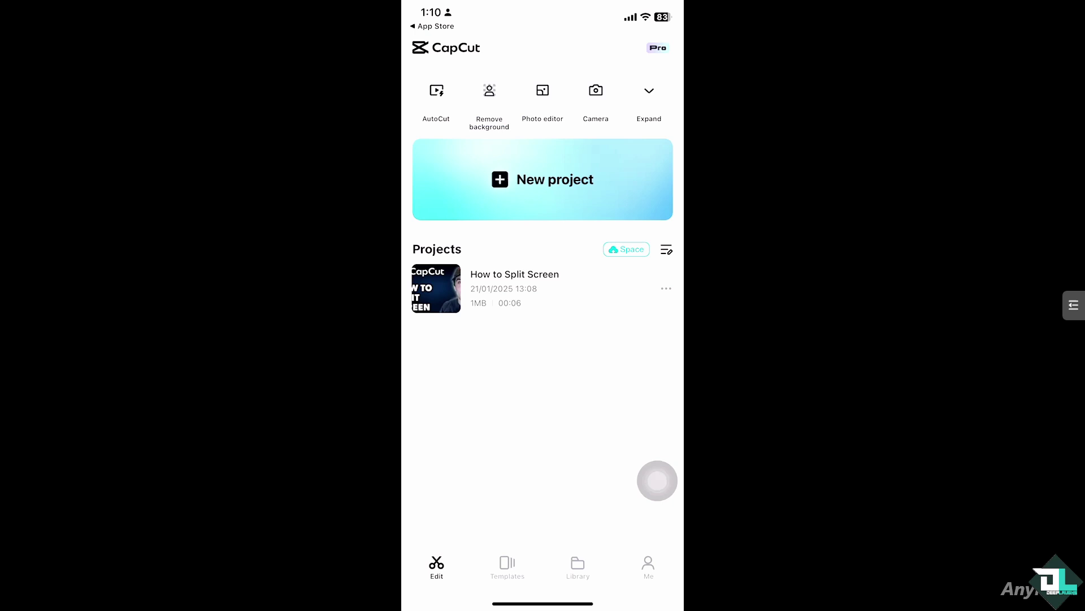
pyautogui.click(649, 99)
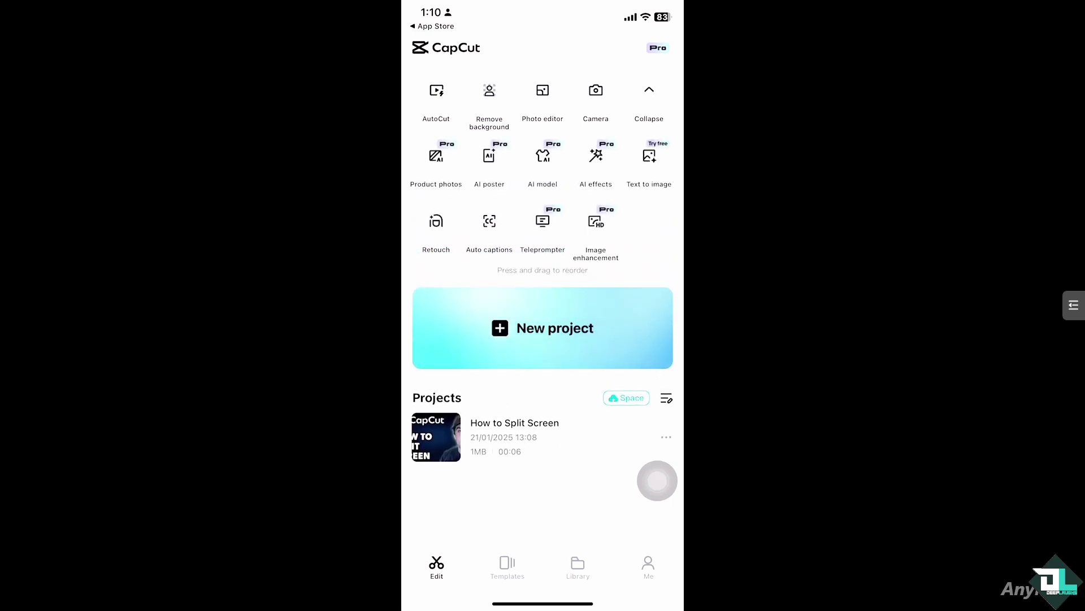
pyautogui.click(436, 437)
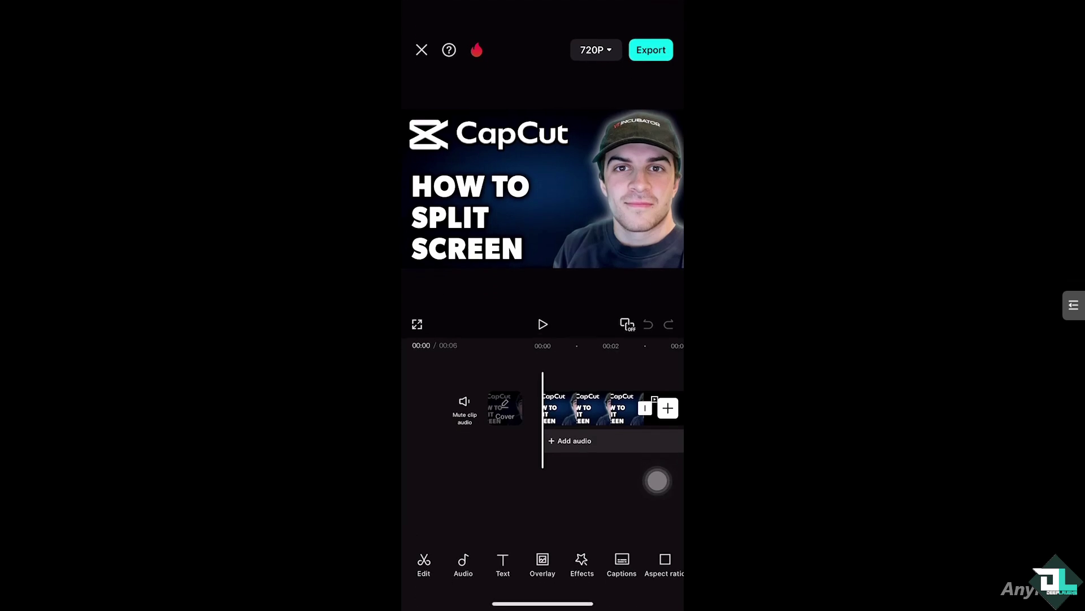
# Scrub the timeline briefly and show the Overlay tools for the clip
pyautogui.hscroll(5, 543, 407)
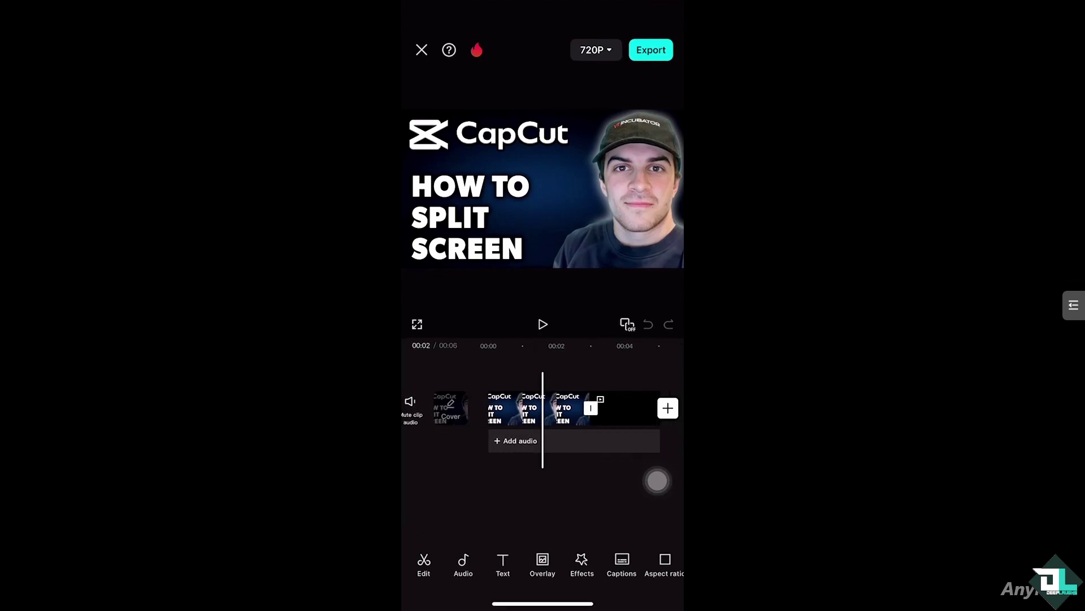
pyautogui.hscroll(-3, 543, 407)
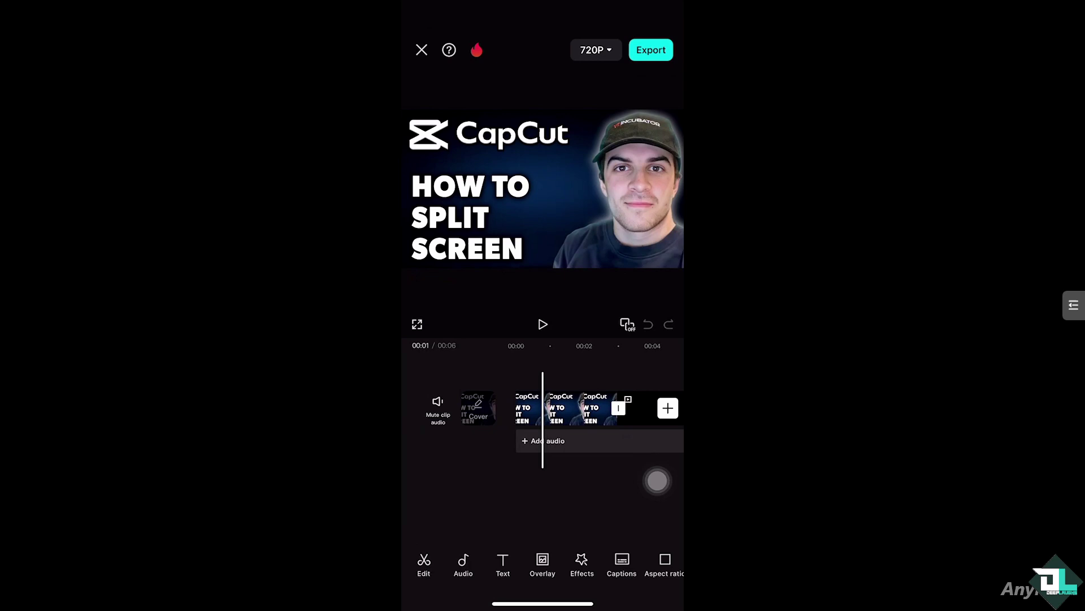
pyautogui.click(542, 564)
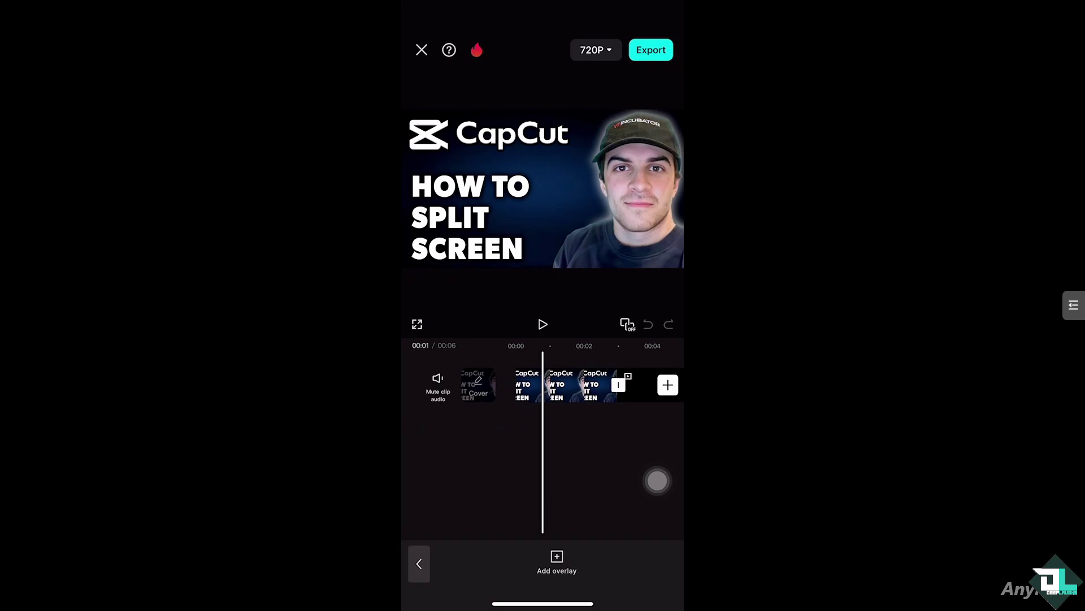
# Add the sitting cat clip from the stock Library as an overlay
pyautogui.click(557, 562)
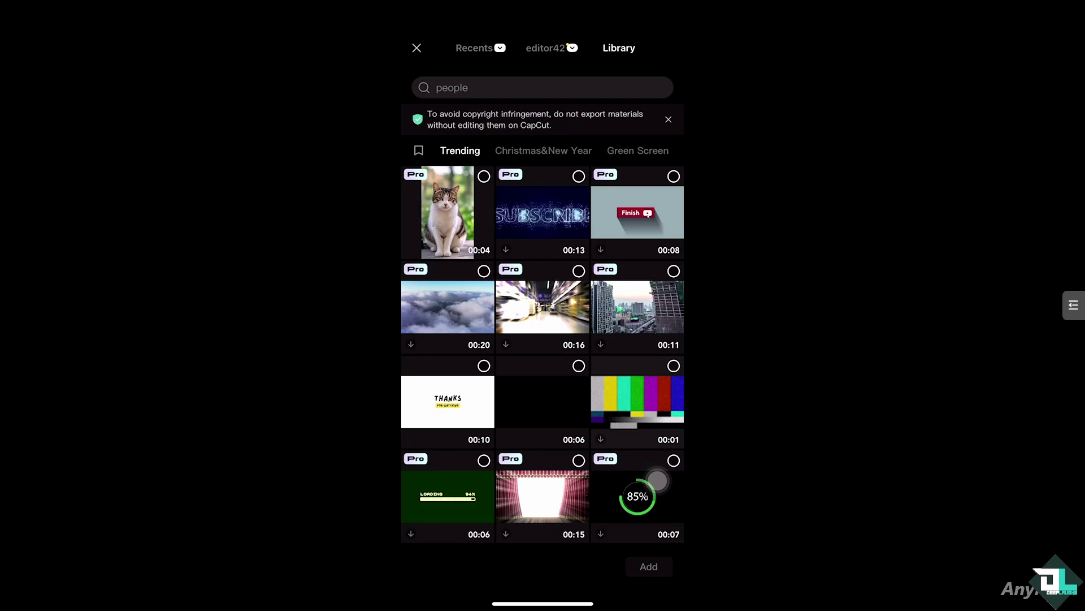
pyautogui.click(446, 212)
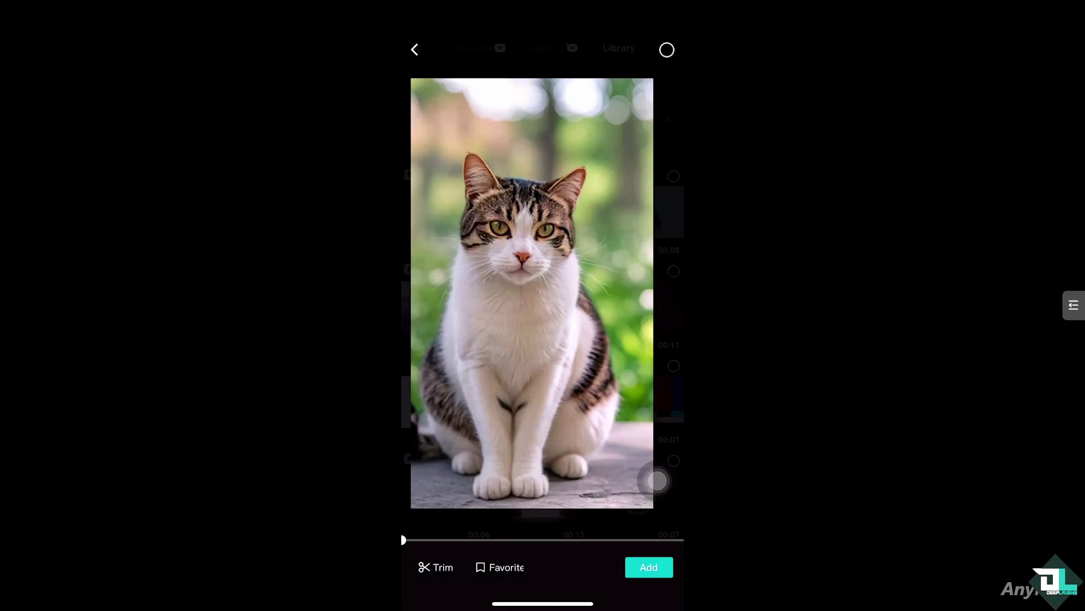
pyautogui.click(668, 50)
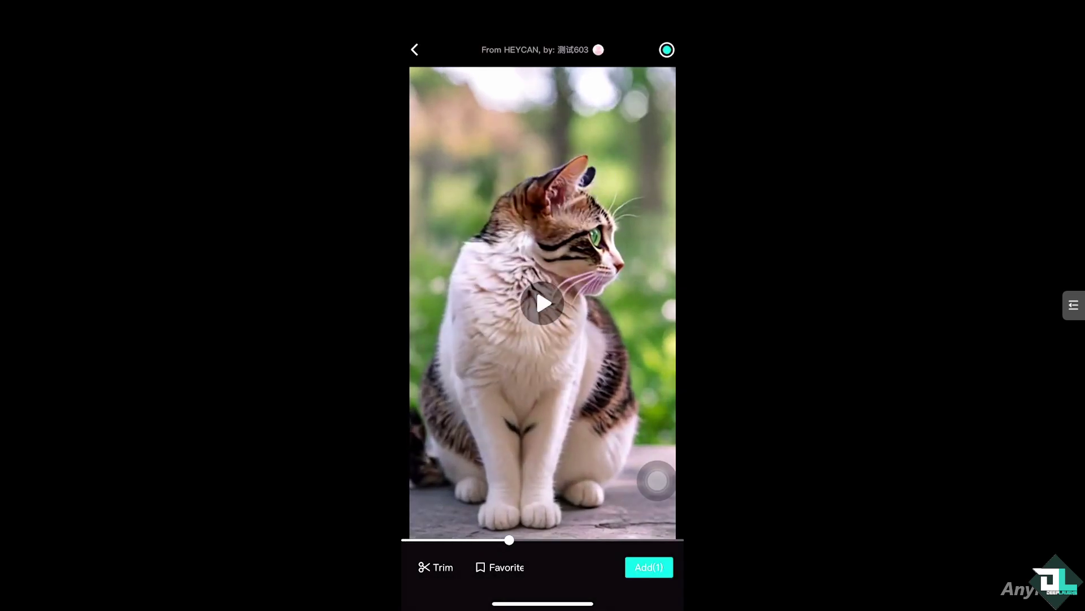
pyautogui.click(649, 567)
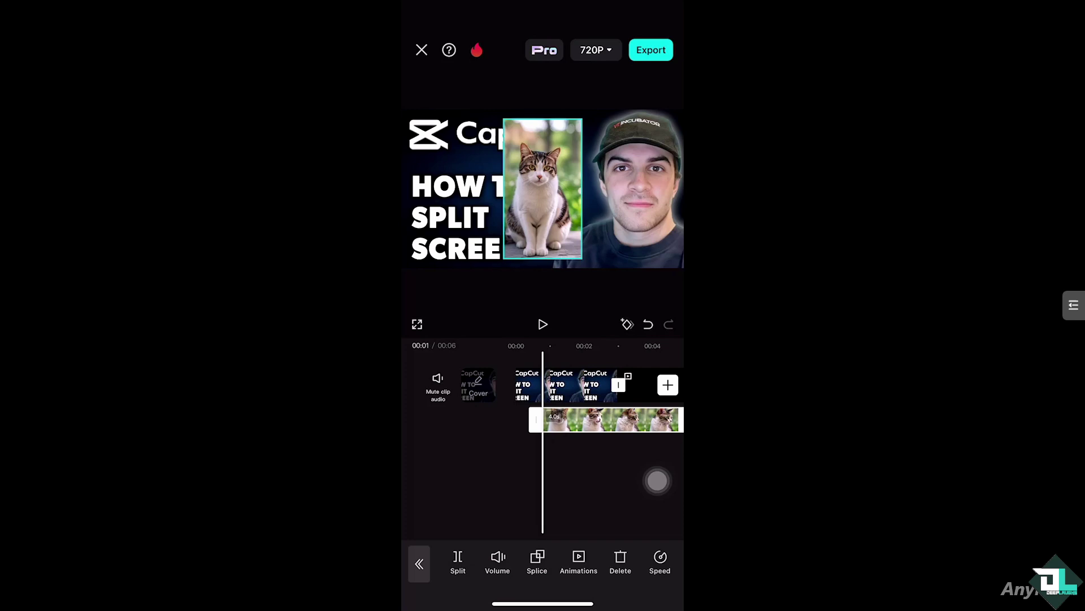
# Lengthen the main thumbnail clip so it spans the cat overlay
pyautogui.hscroll(2, 543, 395)
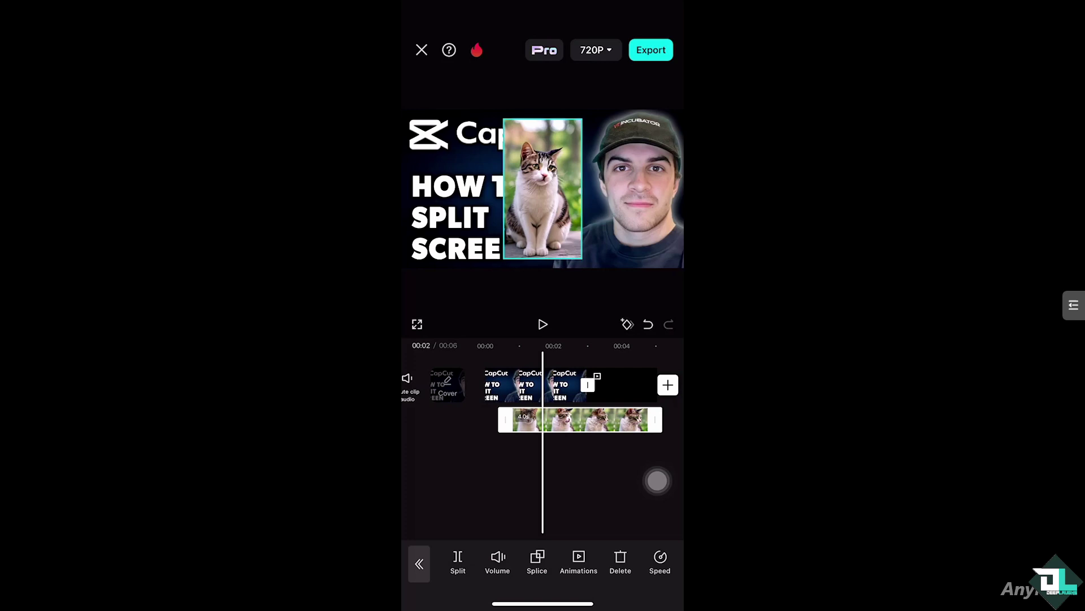
pyautogui.hscroll(2, 543, 395)
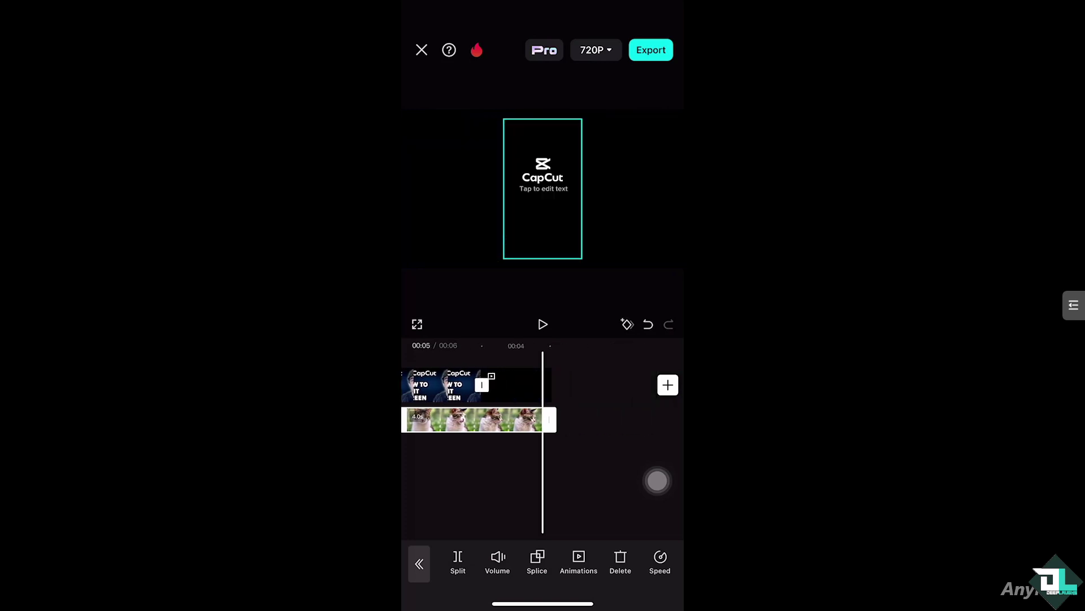
pyautogui.click(492, 385)
pyautogui.moveTo(557, 385); pyautogui.dragTo(619, 384)
# Move the cat overlay flush against the left edge of the frame
pyautogui.hscroll(4, 543, 396)
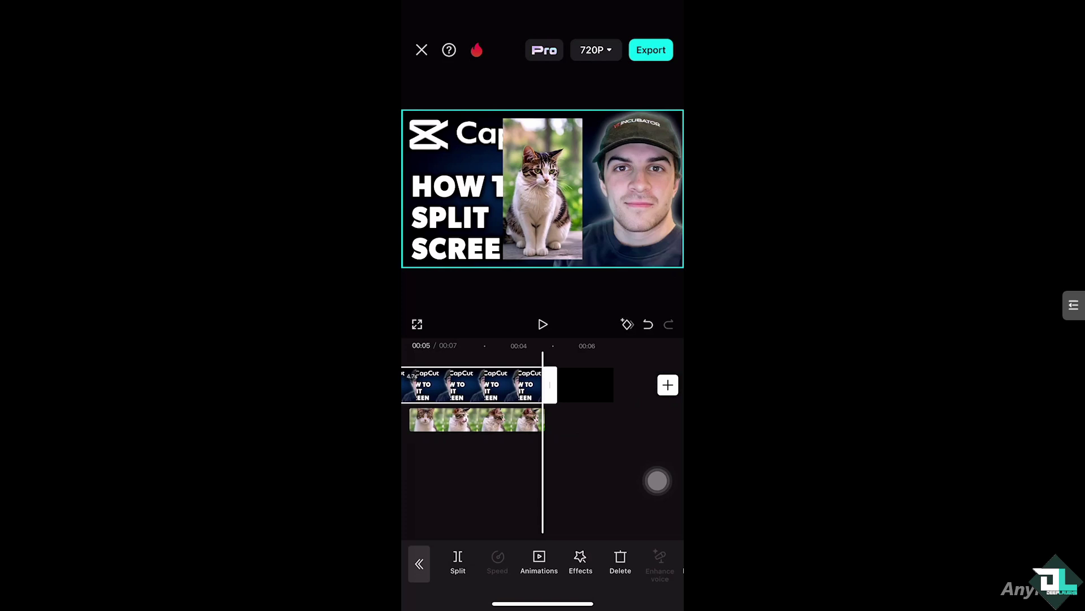
pyautogui.click(475, 419)
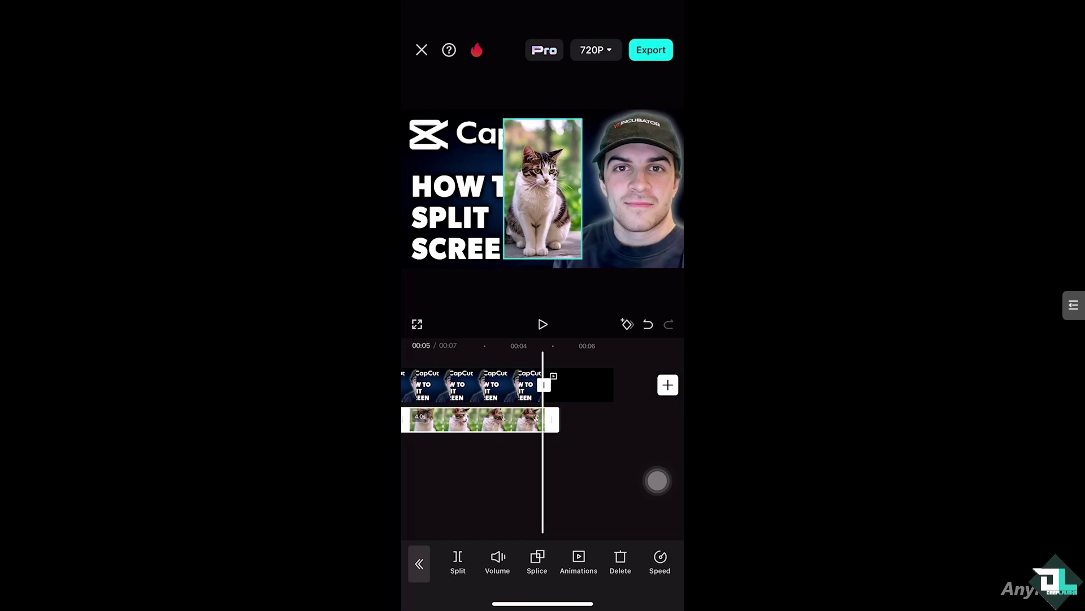
pyautogui.hscroll(-5, 543, 402)
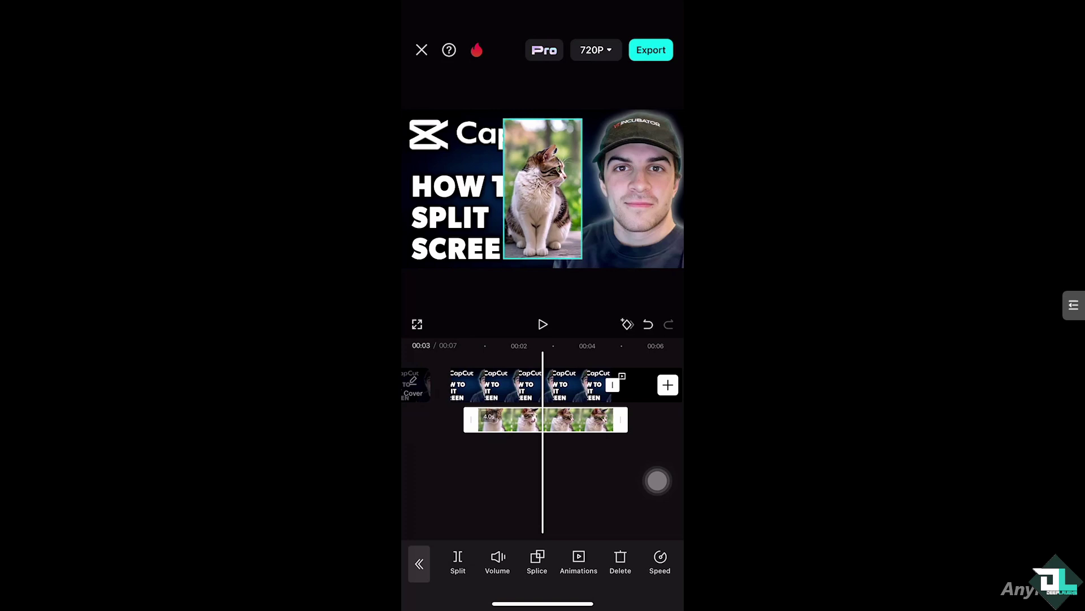
pyautogui.moveTo(542, 188); pyautogui.dragTo(448, 186)
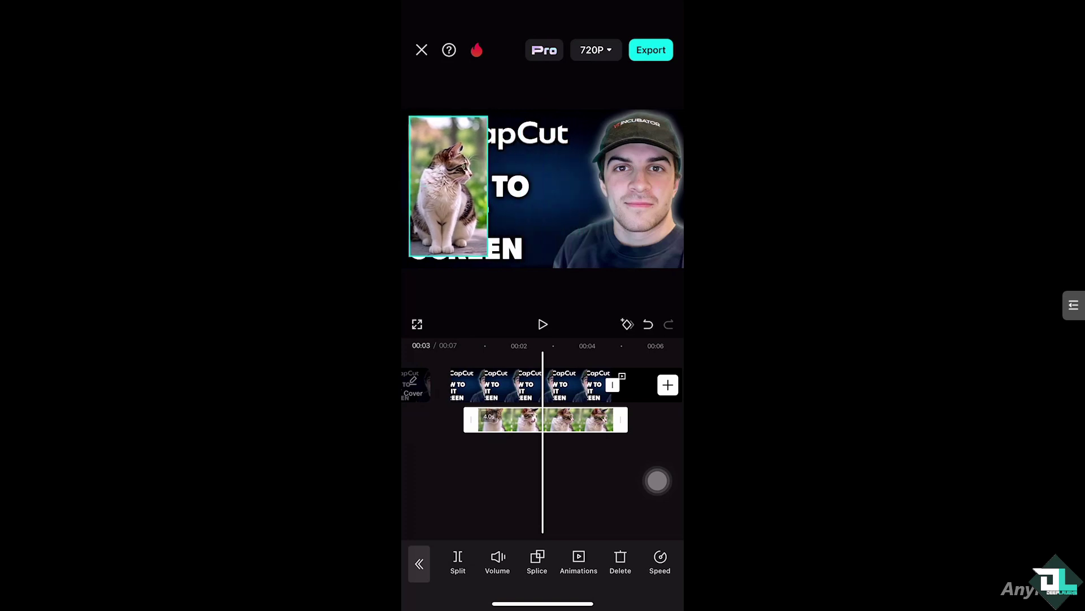
pyautogui.scroll(1, 448, 186)
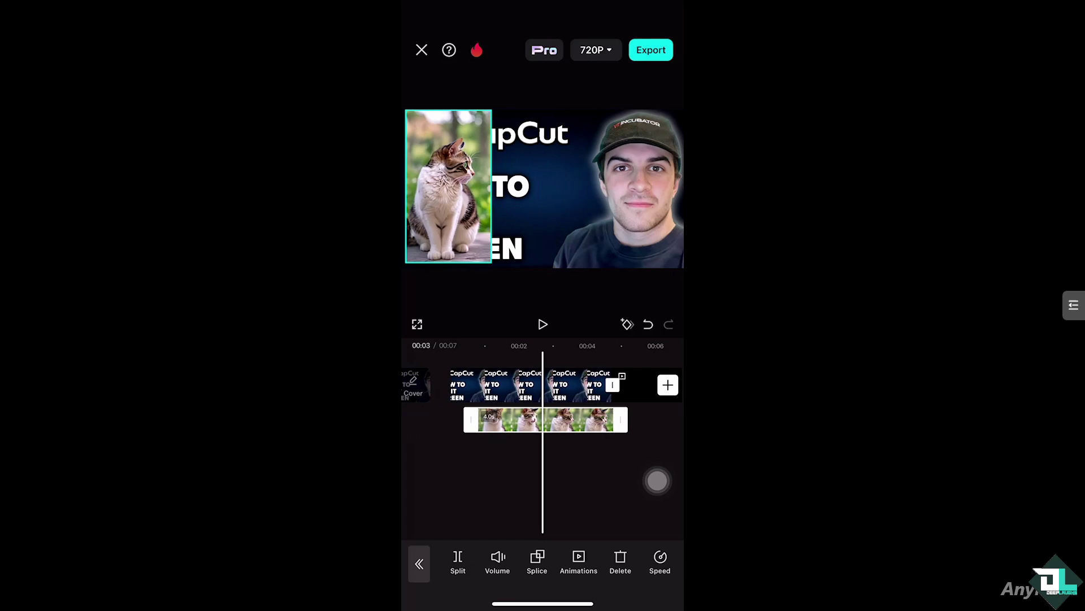
pyautogui.moveTo(448, 186)
pyautogui.mouseDown()
pyautogui.moveTo(483, 186)
pyautogui.moveTo(444, 186)
pyautogui.mouseUp()
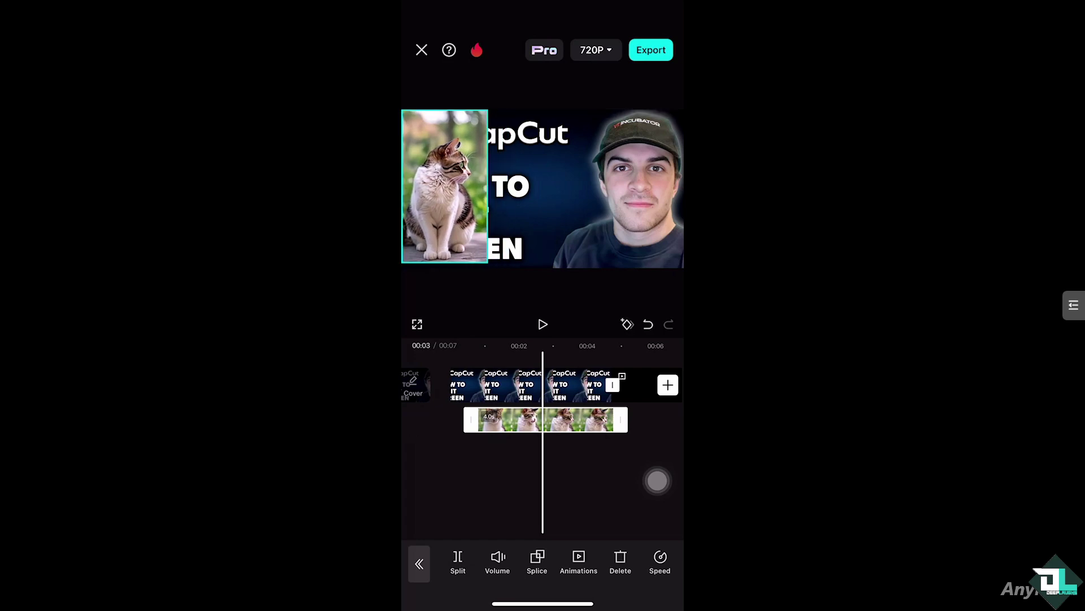
# Shift the main thumbnail video to the right within the frame
pyautogui.click(576, 387)
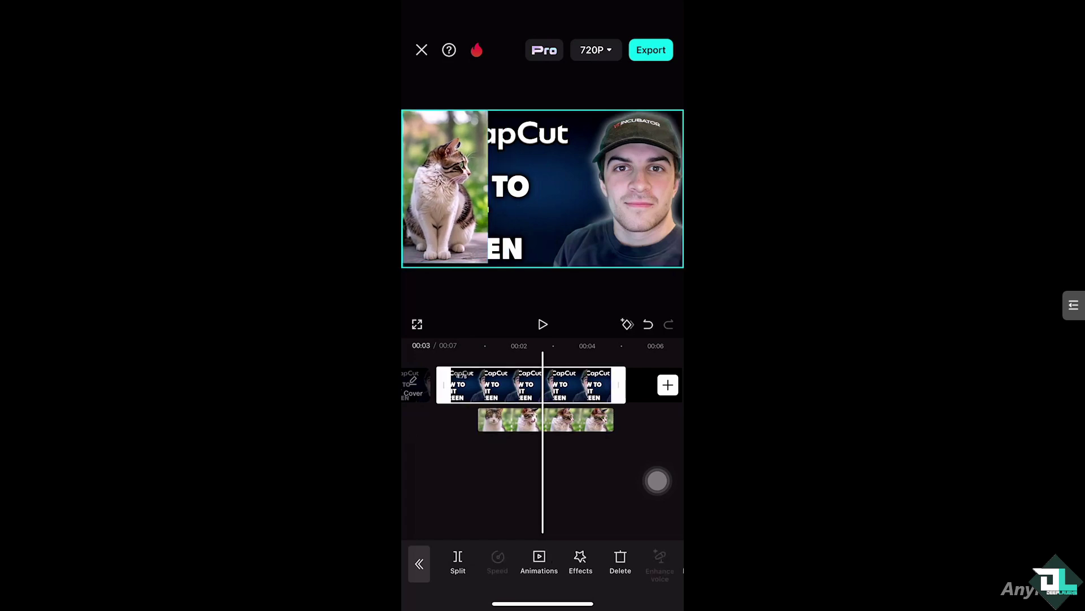
pyautogui.moveTo(565, 189)
pyautogui.mouseDown()
pyautogui.moveTo(656, 188)
pyautogui.moveTo(514, 188)
pyautogui.moveTo(634, 188)
pyautogui.mouseUp()
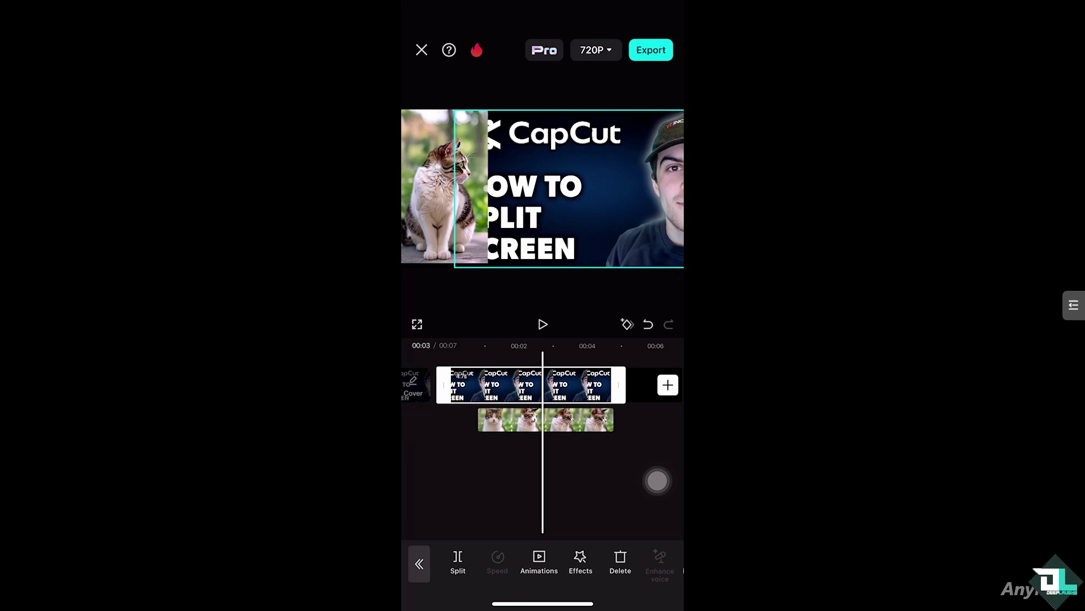
pyautogui.moveTo(565, 189); pyautogui.dragTo(645, 188)
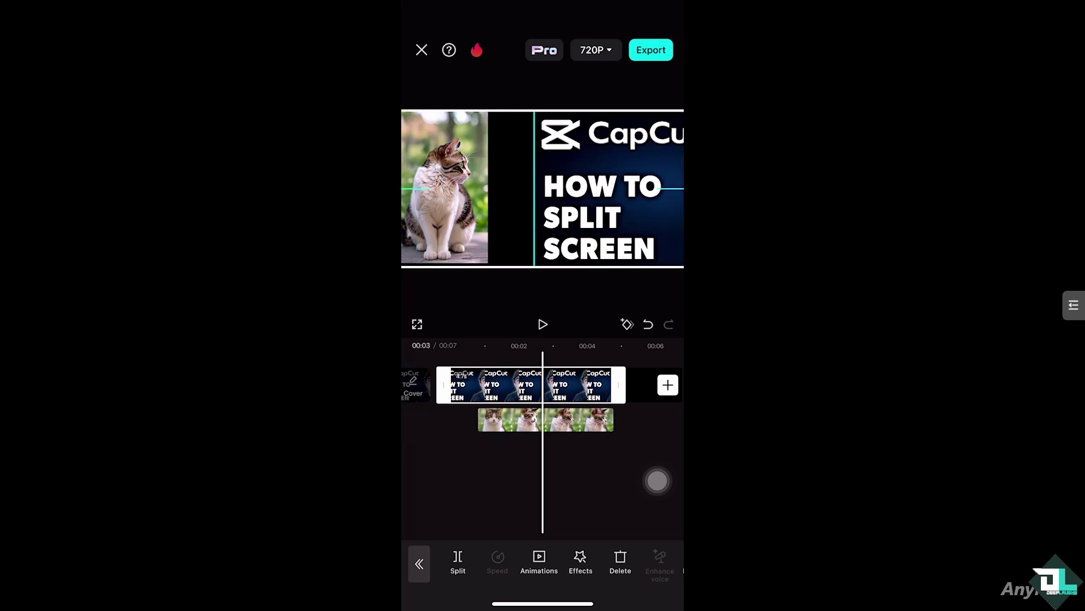
pyautogui.click(543, 480)
# Enlarge the cat overlay to fill the left half, aligned to the left edge
pyautogui.click(509, 419)
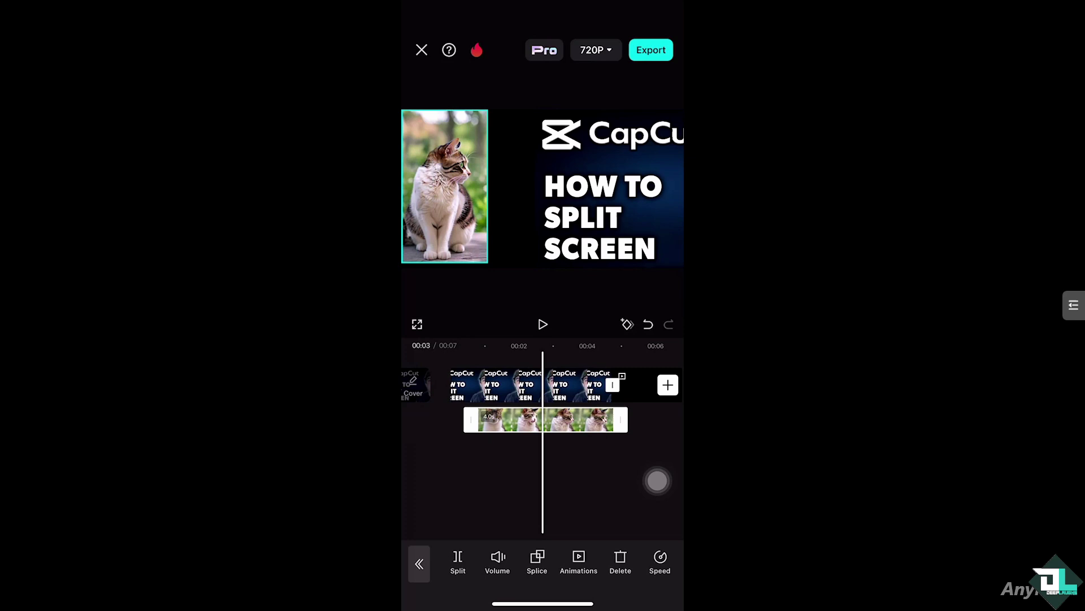
pyautogui.moveTo(445, 186)
pyautogui.mouseDown()
pyautogui.moveTo(430, 186)
pyautogui.moveTo(445, 187)
pyautogui.mouseUp()
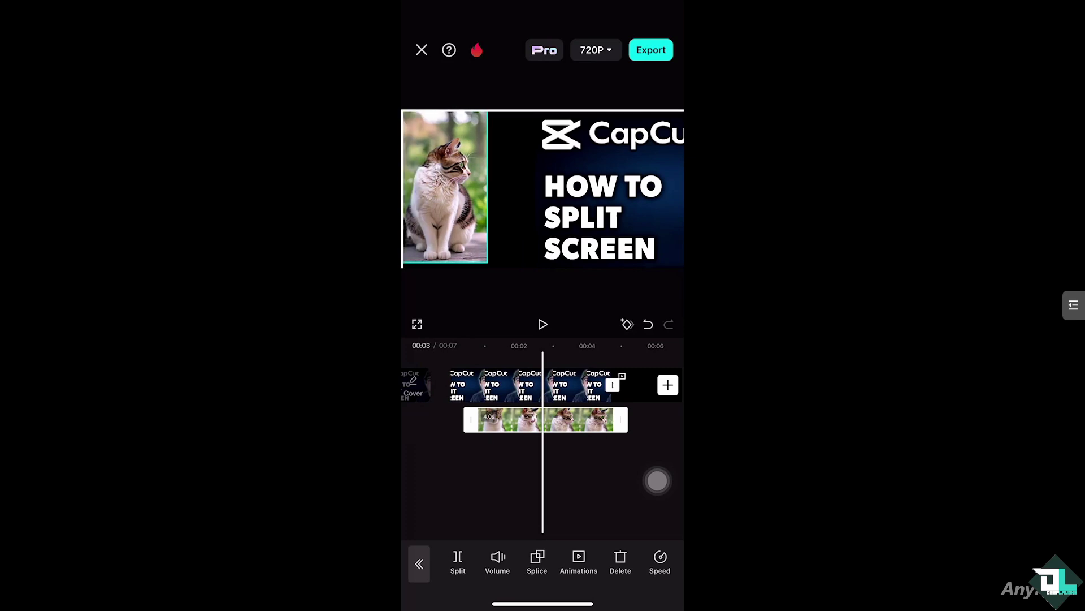
pyautogui.moveTo(488, 261); pyautogui.dragTo(541, 312)
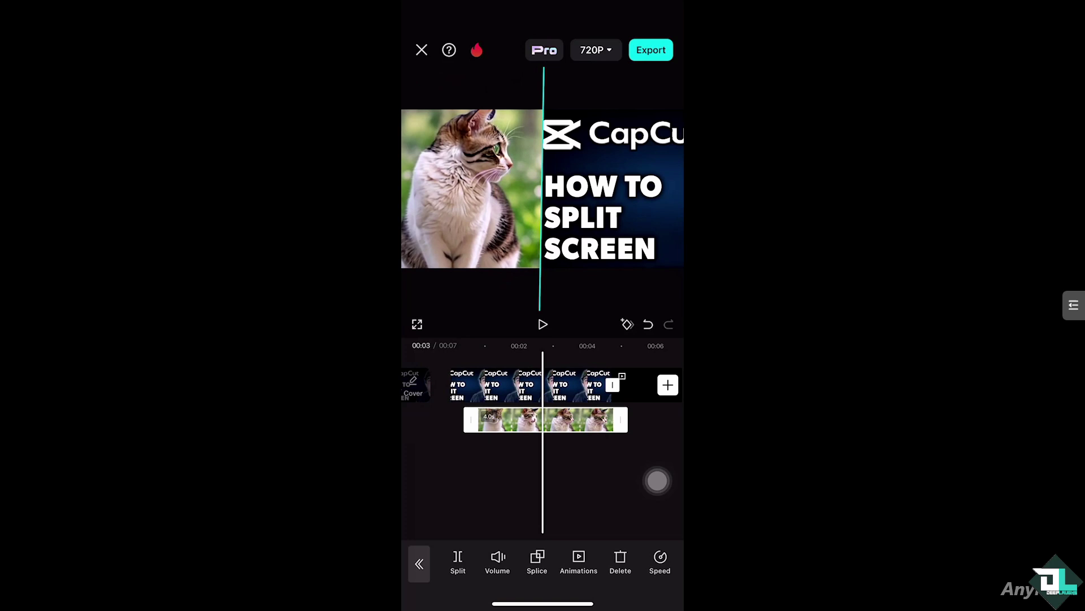
pyautogui.moveTo(475, 187); pyautogui.dragTo(465, 186)
# Reposition and enlarge the main video so the man's face fills the right half
pyautogui.click(531, 384)
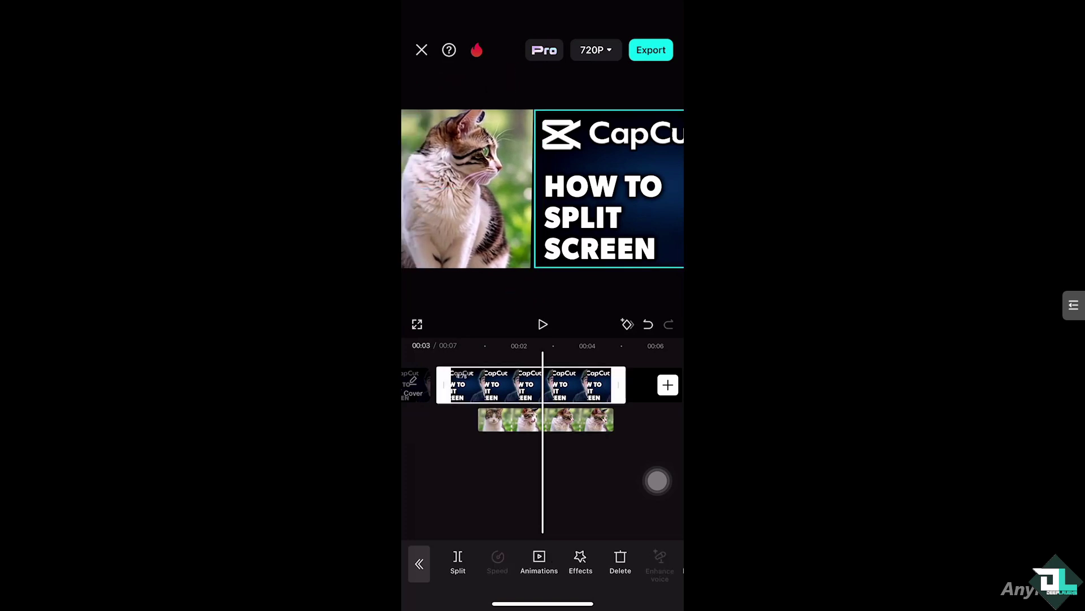
pyautogui.moveTo(610, 186); pyautogui.dragTo(458, 186)
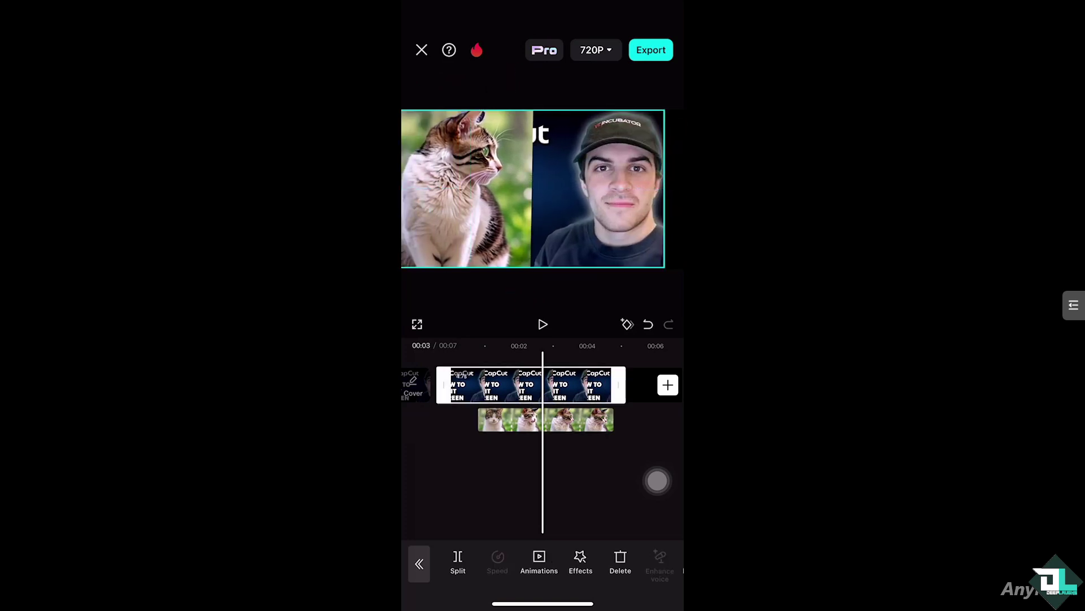
pyautogui.moveTo(599, 187)
pyautogui.mouseDown()
pyautogui.moveTo(633, 170)
pyautogui.moveTo(599, 170)
pyautogui.moveTo(627, 186)
pyautogui.moveTo(596, 187)
pyautogui.moveTo(606, 187)
pyautogui.mouseUp()
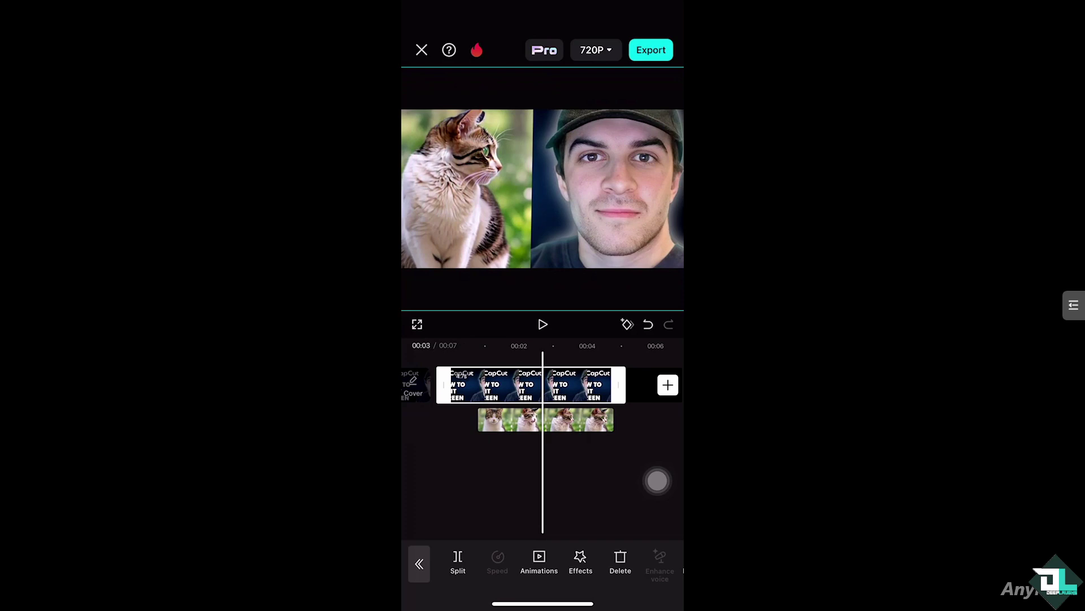
# Scrub back to about two seconds and play the split-screen preview twice
pyautogui.moveTo(543, 390)
pyautogui.mouseDown()
pyautogui.moveTo(574, 390)
pyautogui.moveTo(553, 390)
pyautogui.mouseUp()
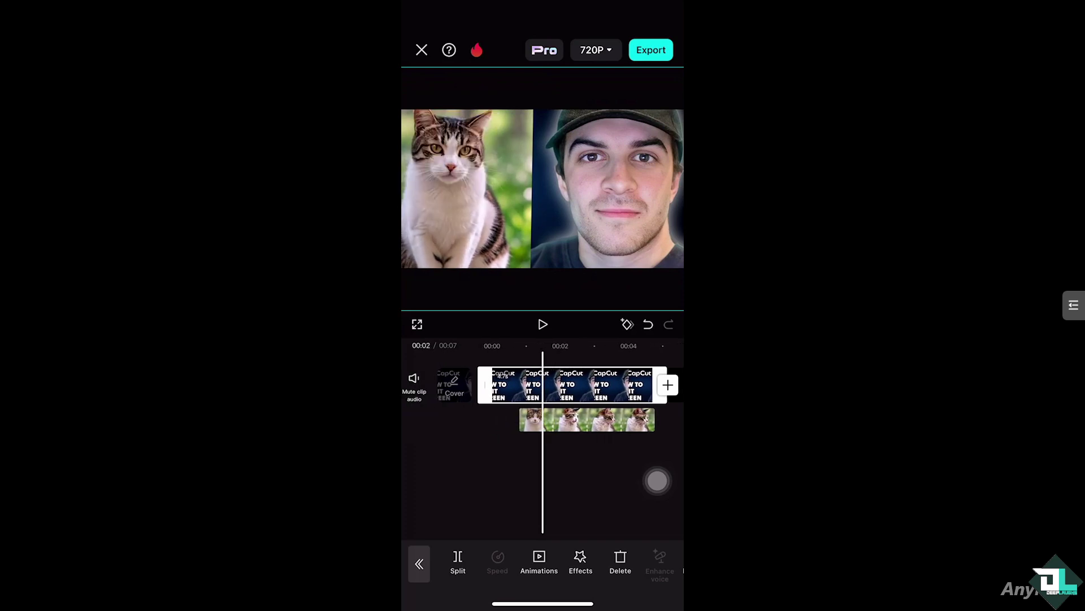
pyautogui.click(543, 323)
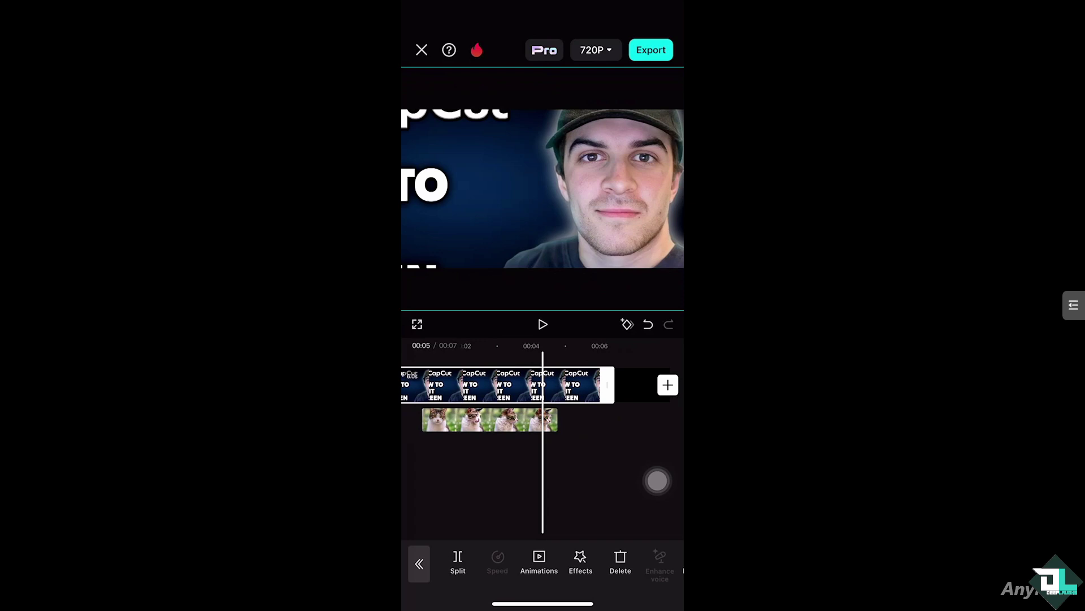
pyautogui.moveTo(497, 390)
pyautogui.mouseDown()
pyautogui.moveTo(565, 390)
pyautogui.moveTo(536, 390)
pyautogui.moveTo(547, 390)
pyautogui.mouseUp()
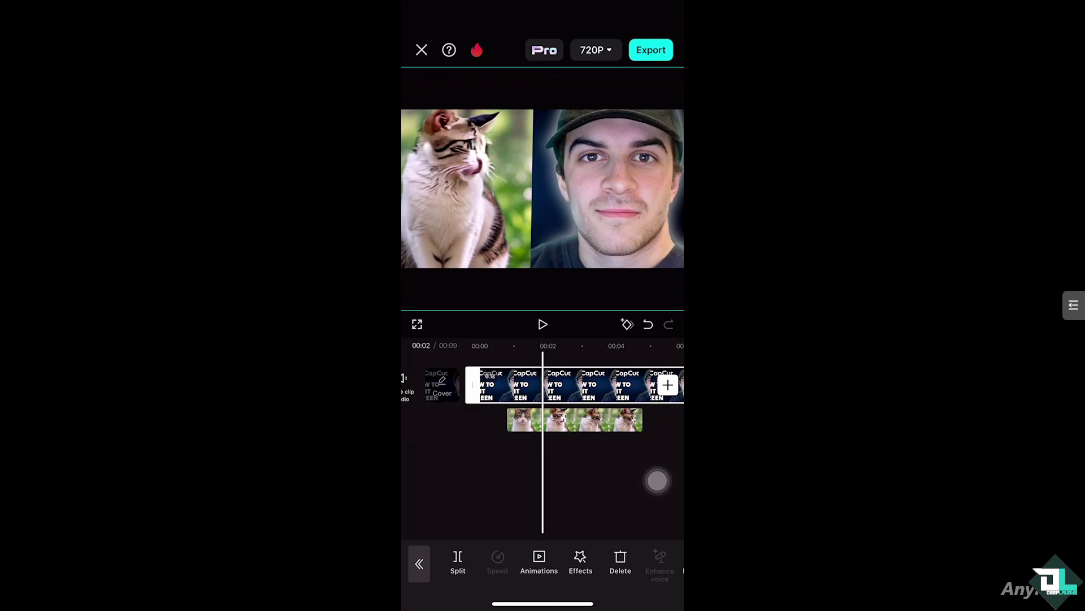
pyautogui.moveTo(547, 390); pyautogui.dragTo(566, 390)
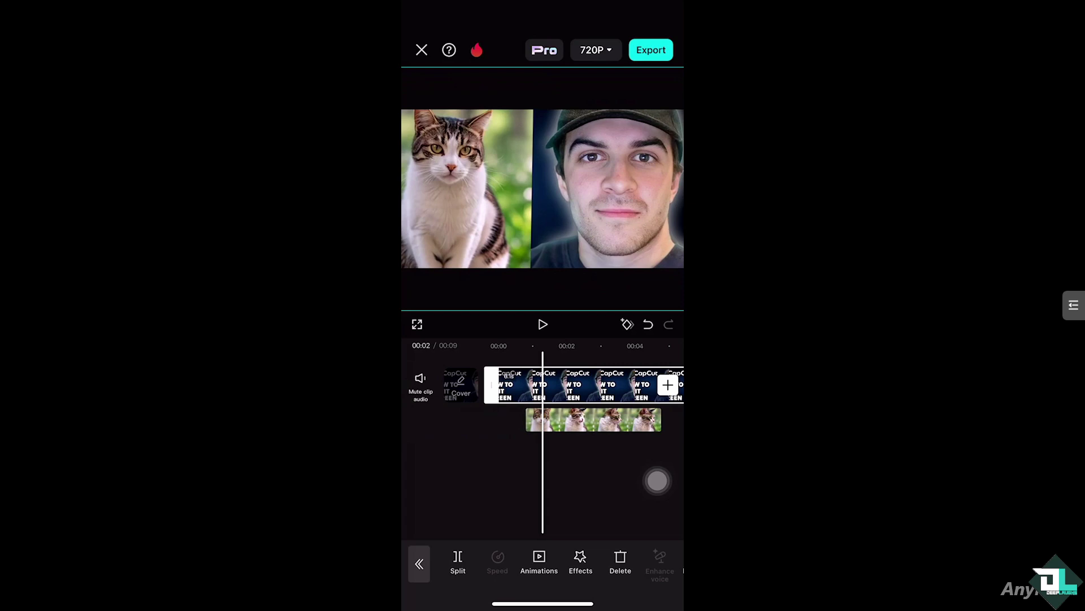
pyautogui.click(542, 324)
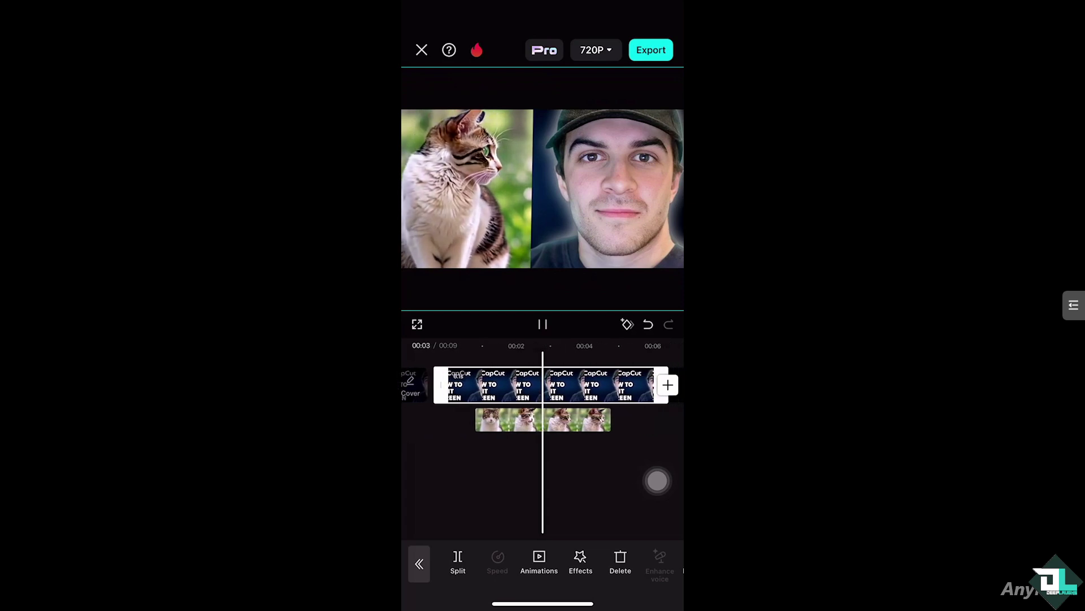